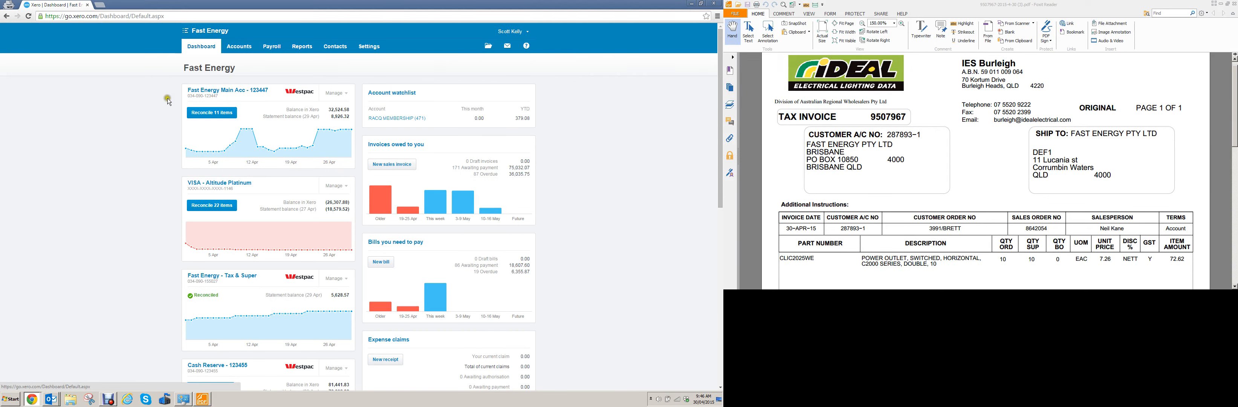
# - Go to the purchases area and start a new bill
pyautogui.click(239, 48)
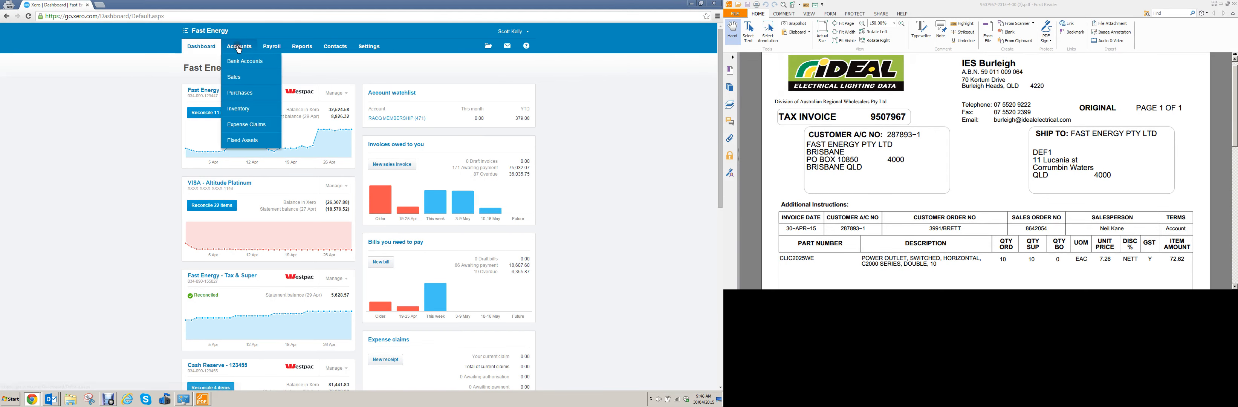
pyautogui.click(236, 92)
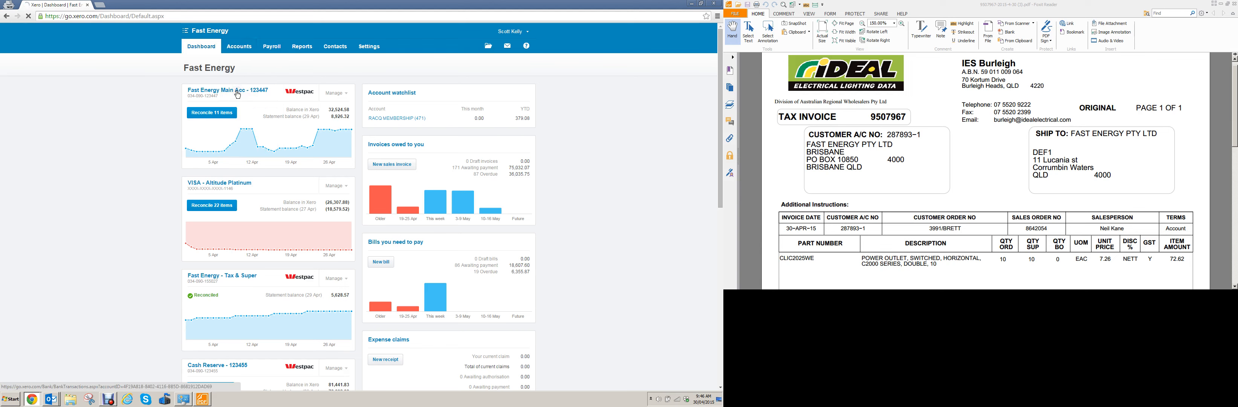
pyautogui.click(140, 138)
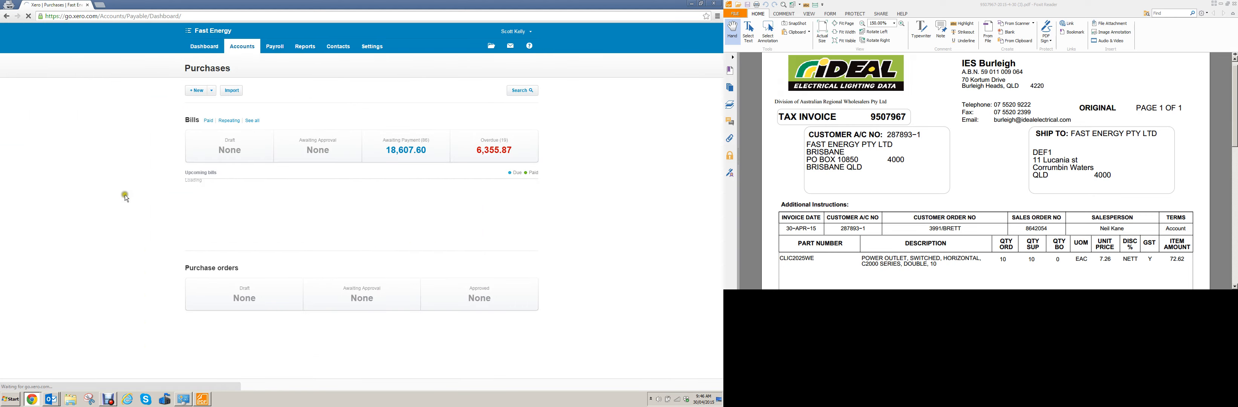
pyautogui.click(198, 90)
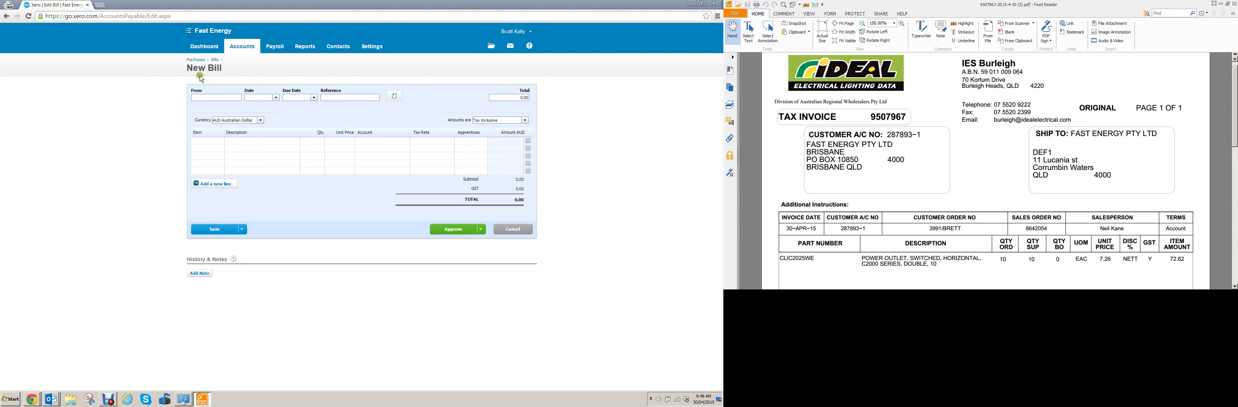
# - Enter IDEAL as the supplier the new bill is from
pyautogui.click(197, 96)
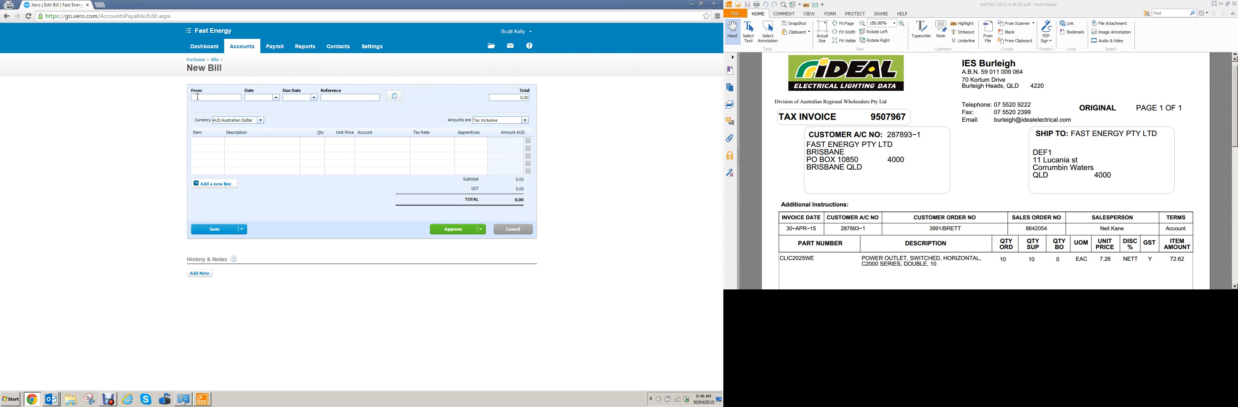
pyautogui.write('ideal')
pyautogui.click(202, 109)
# - Set the bill date to the invoice date, 30 Apr 2015, and the due date to 31 May 2015
pyautogui.click(850, 184)
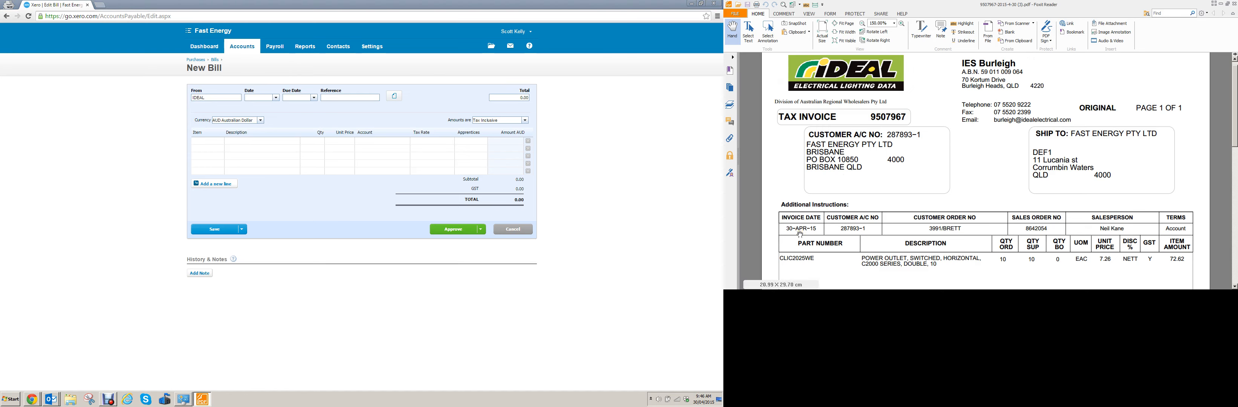
pyautogui.click(275, 98)
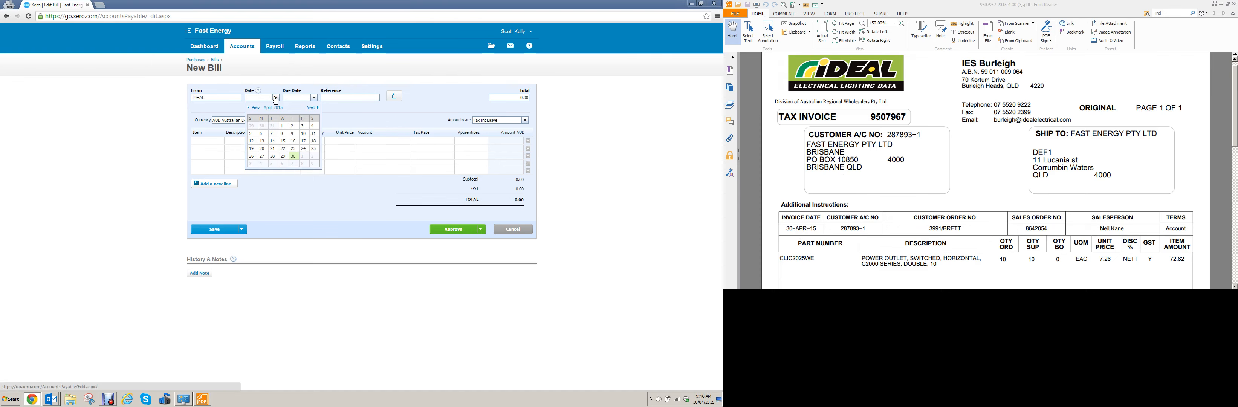
pyautogui.click(293, 156)
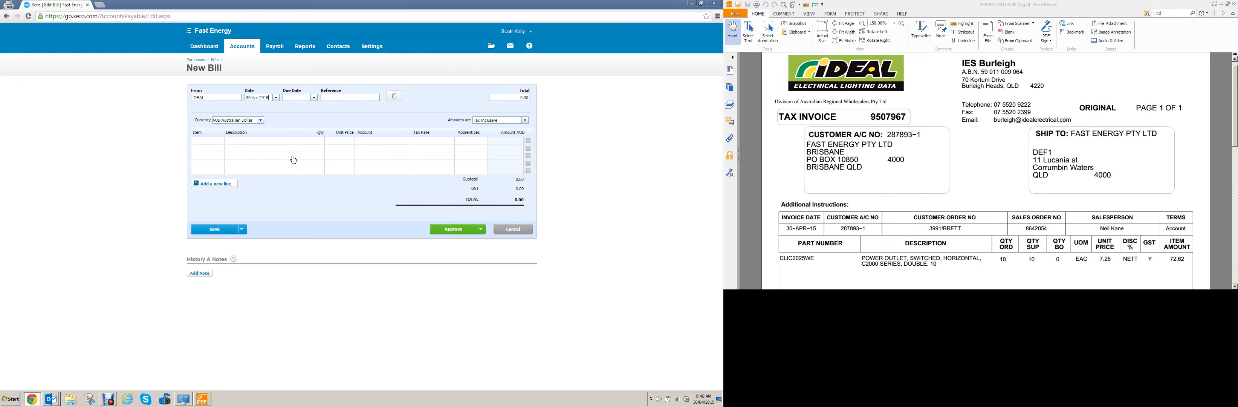
pyautogui.click(313, 97)
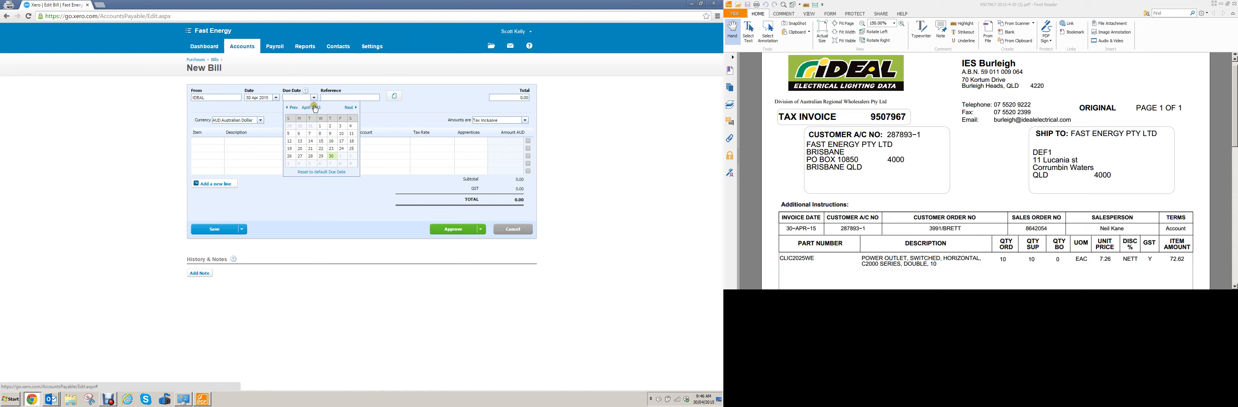
pyautogui.click(348, 107)
pyautogui.click(289, 163)
# - Enter the customer order number from the supplier's invoice as the bill's reference
pyautogui.click(331, 97)
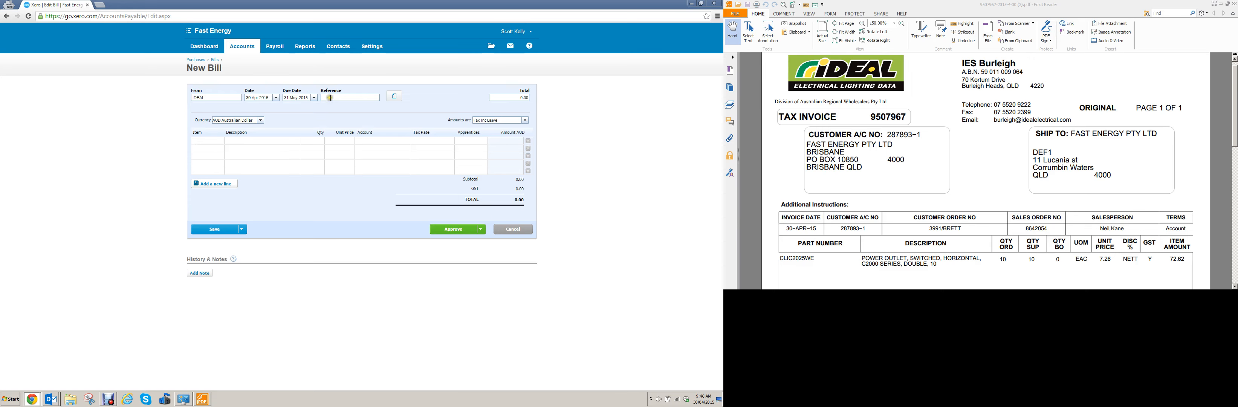
pyautogui.click(998, 240)
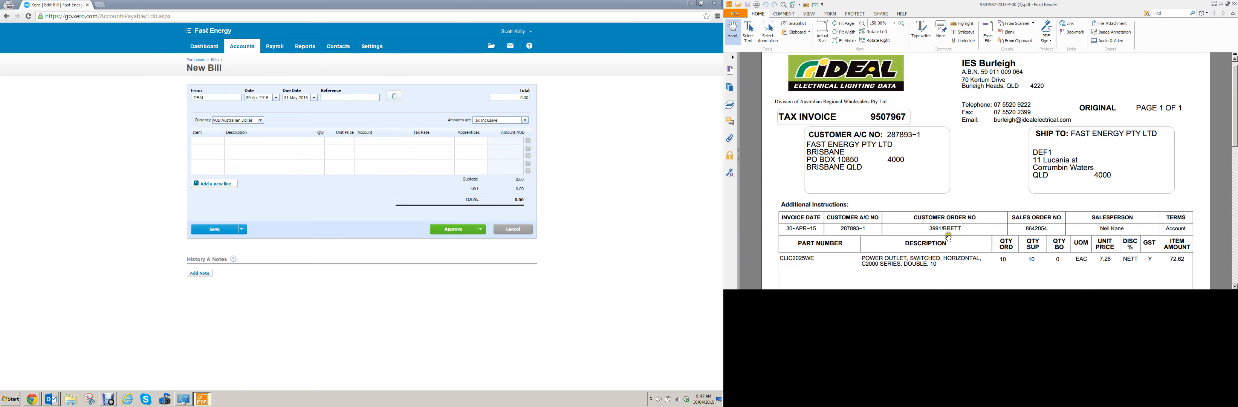
pyautogui.click(959, 213)
pyautogui.click(936, 235)
pyautogui.click(355, 97)
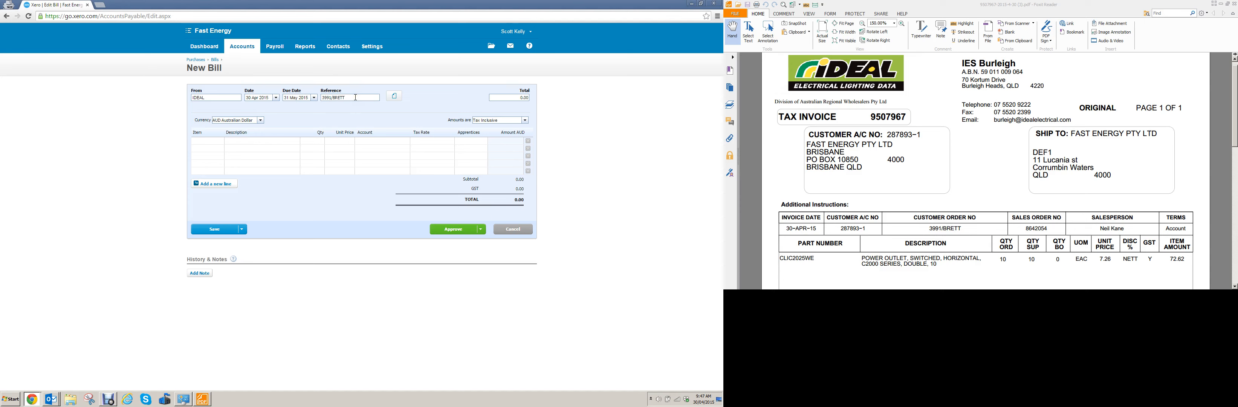
# - Find the invoiced part by searching for clic2025 and select item CLIC2025WE on the first bill line
pyautogui.click(301, 132)
pyautogui.click(207, 143)
pyautogui.click(220, 145)
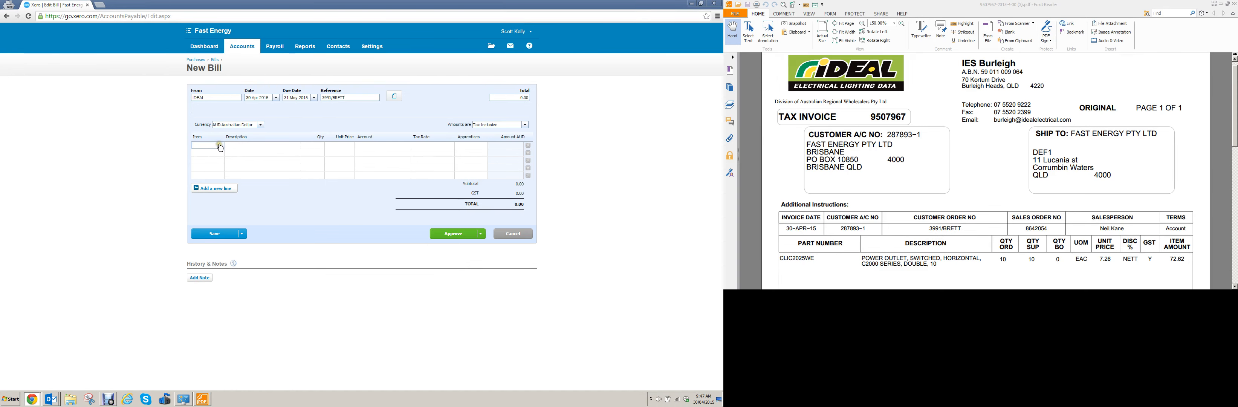
pyautogui.write('clic2025')
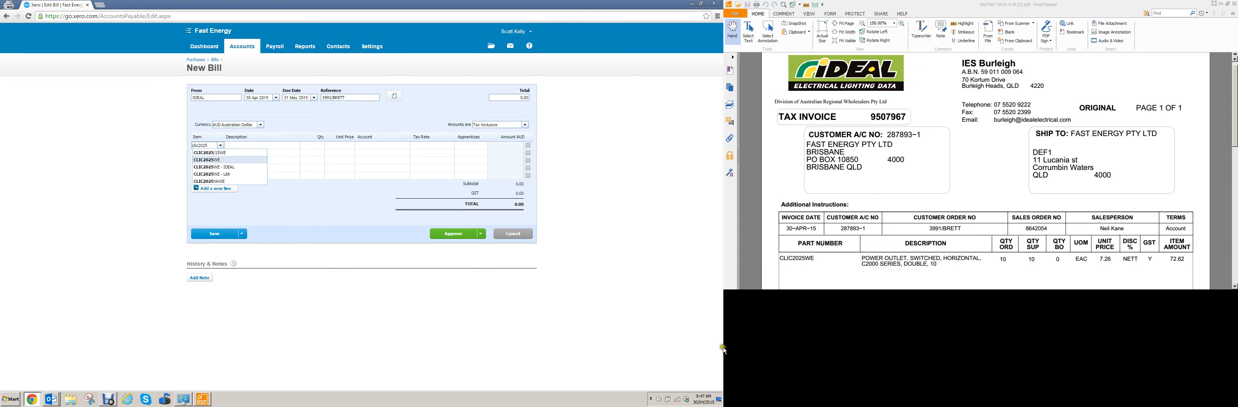
pyautogui.click(817, 242)
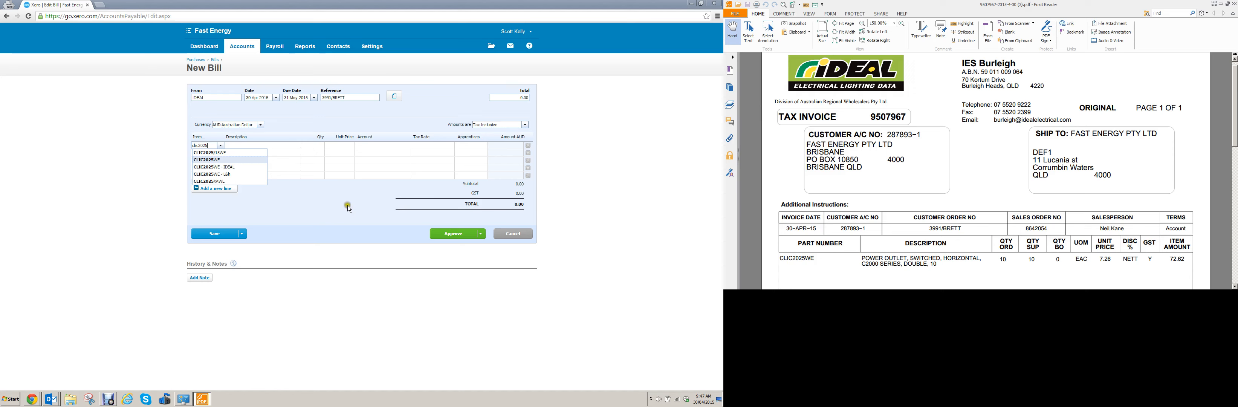
pyautogui.click(222, 168)
pyautogui.click(220, 145)
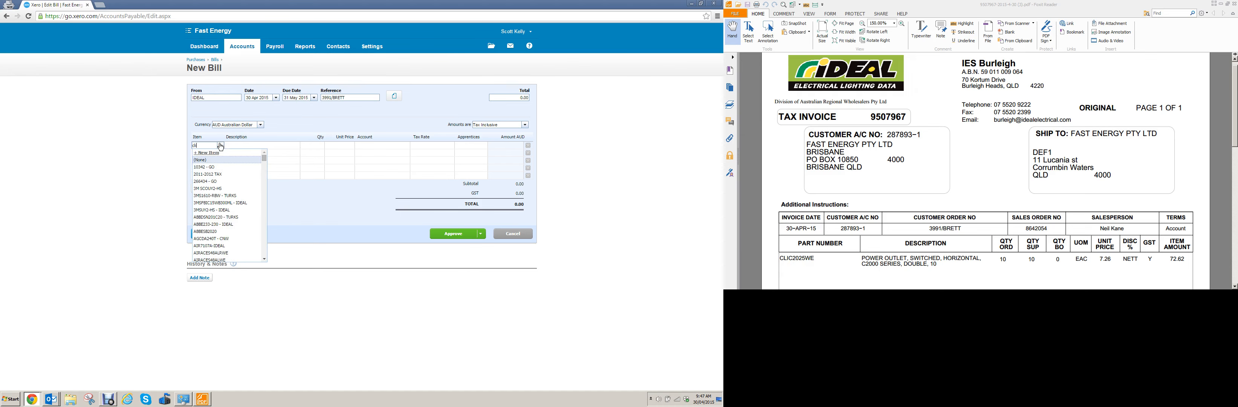
pyautogui.write('clic2')
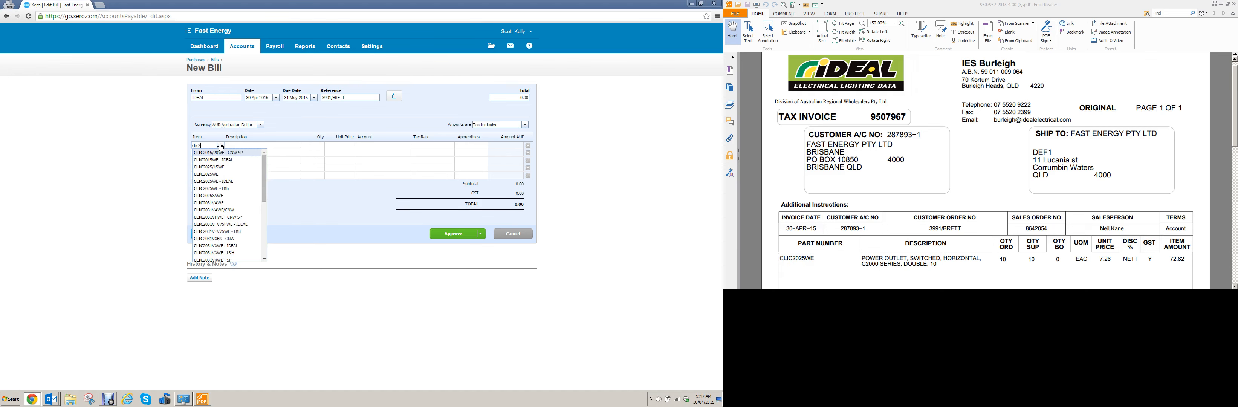
pyautogui.write('025')
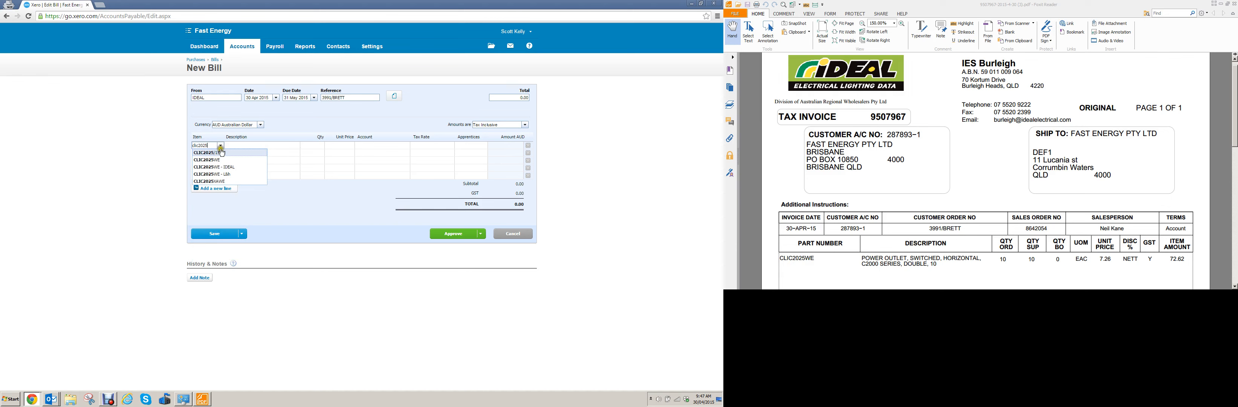
pyautogui.click(220, 160)
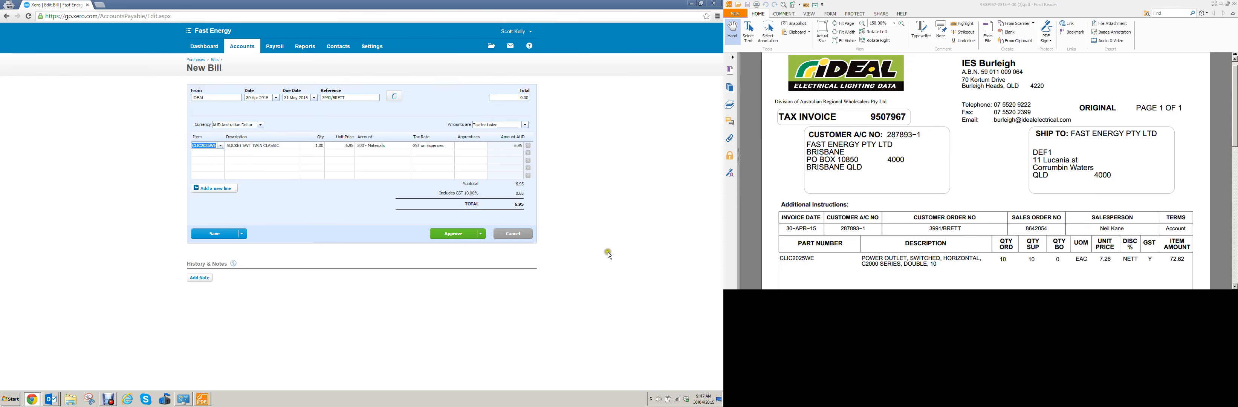
# - Check the line against the invoice and set the CLIC2025WE quantity to 10
pyautogui.click(908, 263)
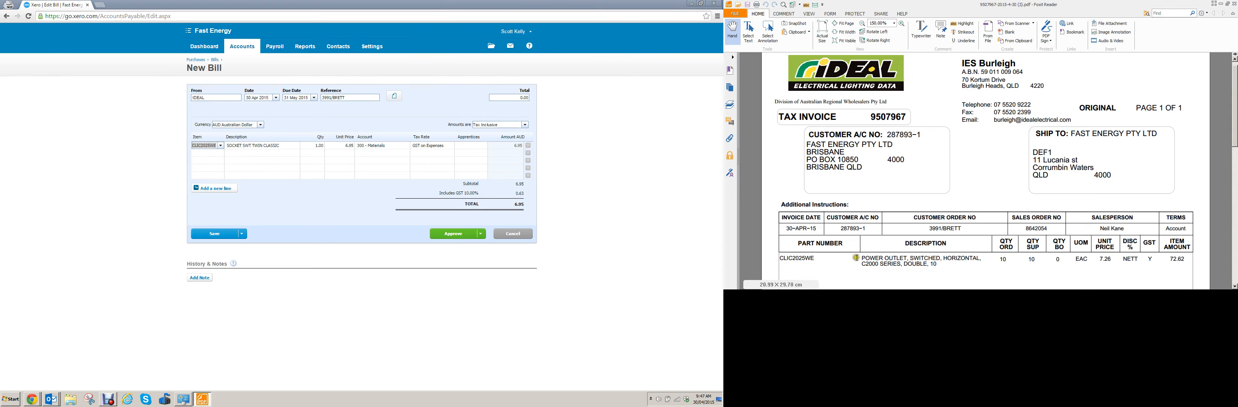
pyautogui.click(251, 150)
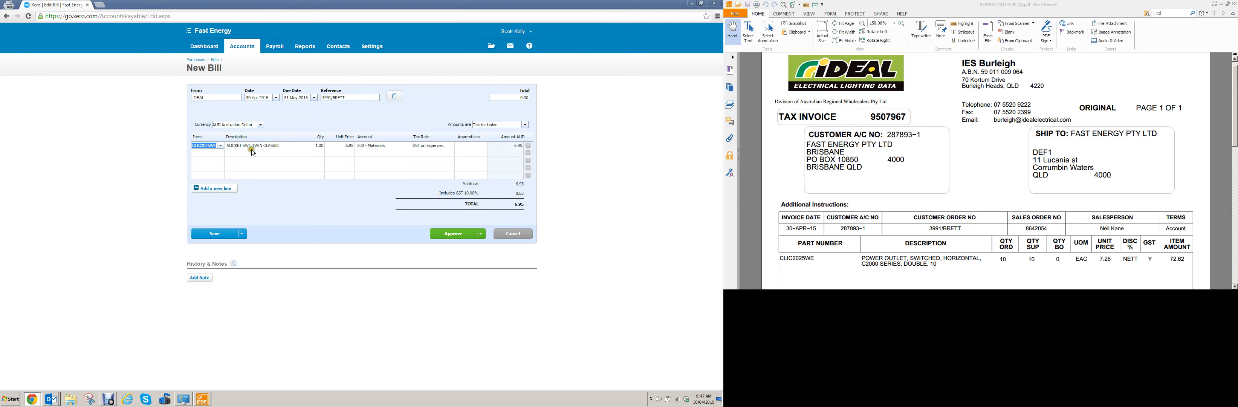
pyautogui.click(347, 152)
pyautogui.click(997, 265)
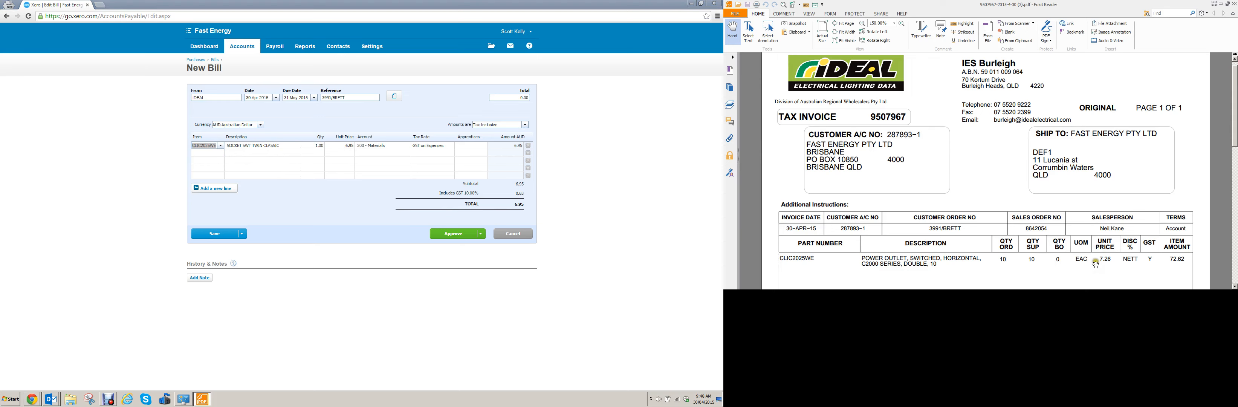
pyautogui.click(316, 157)
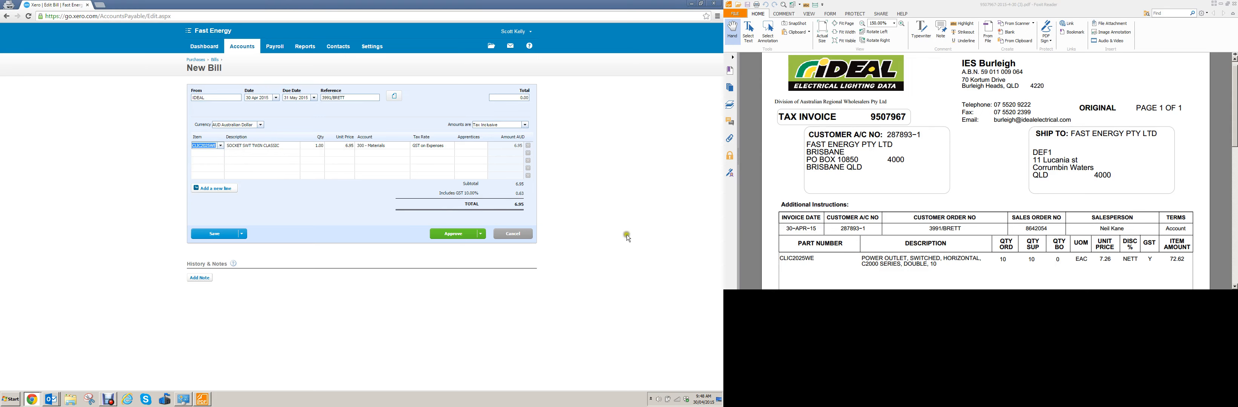
pyautogui.click(1007, 266)
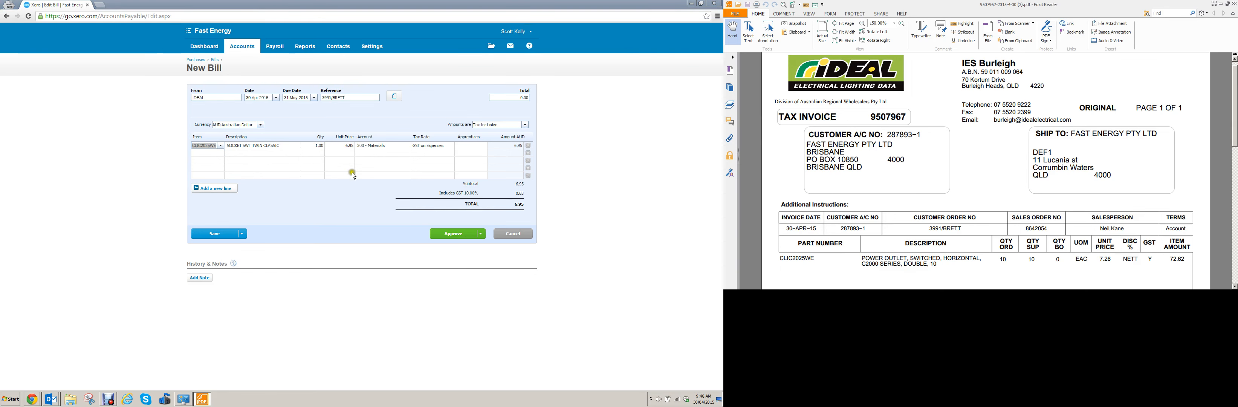
pyautogui.click(320, 146)
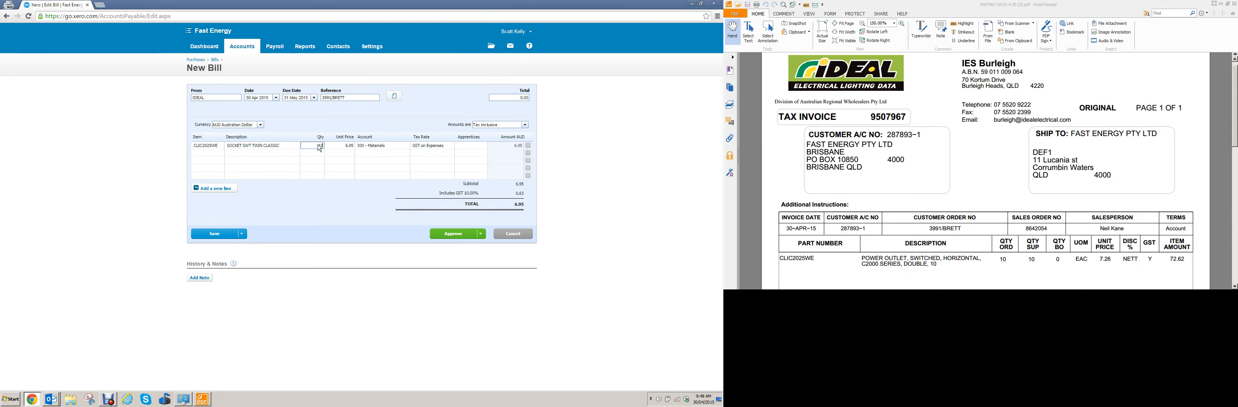
pyautogui.press('Tab')
# - Set the unit price of the CLIC2025WE line to the invoiced 7.26
pyautogui.click(1088, 262)
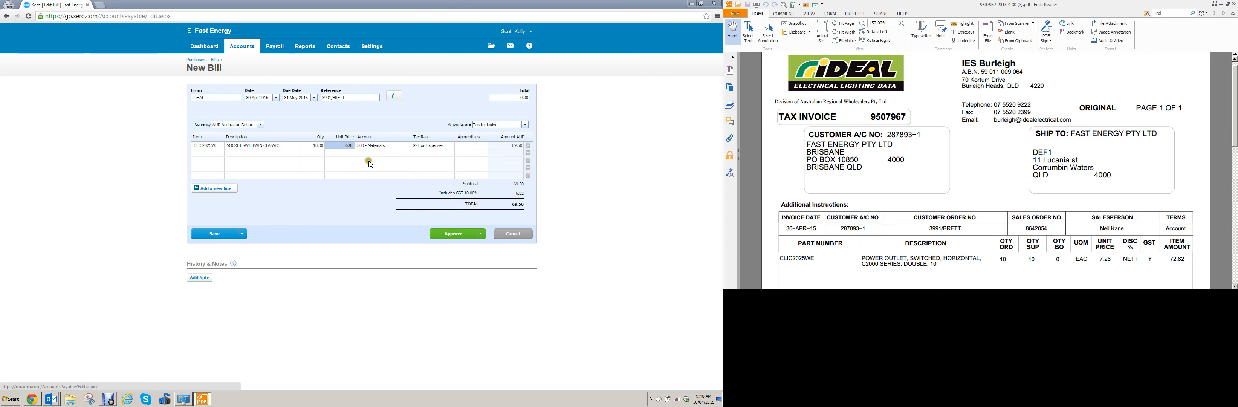
pyautogui.click(346, 146)
pyautogui.write('7')
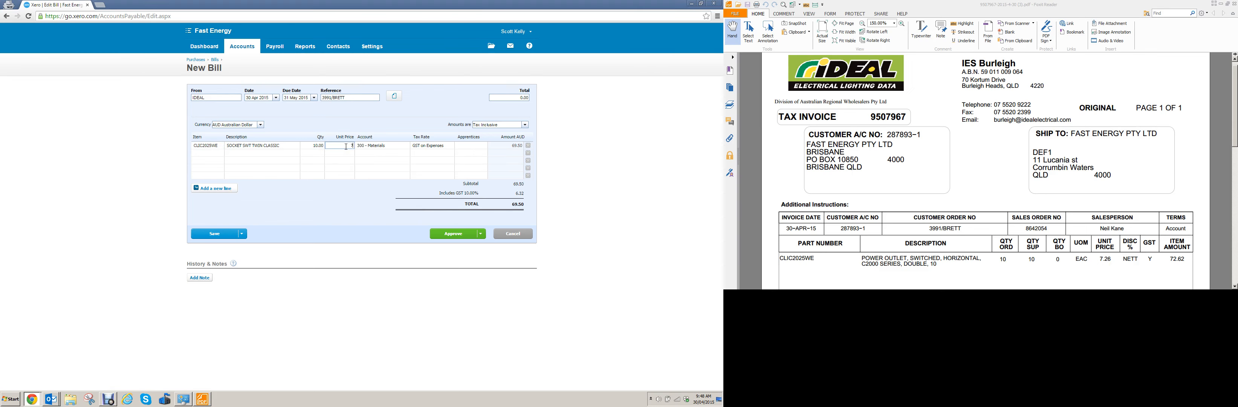
pyautogui.write('.26')
pyautogui.press('Tab')
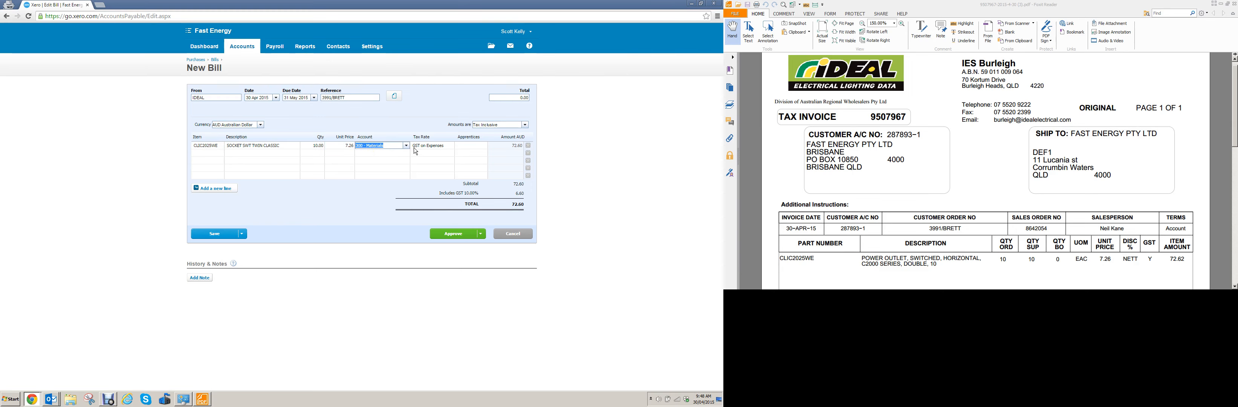
# - Enter 72.6 as the bill's total and save the bill with the option to continue editing
pyautogui.click(507, 96)
pyautogui.click(388, 169)
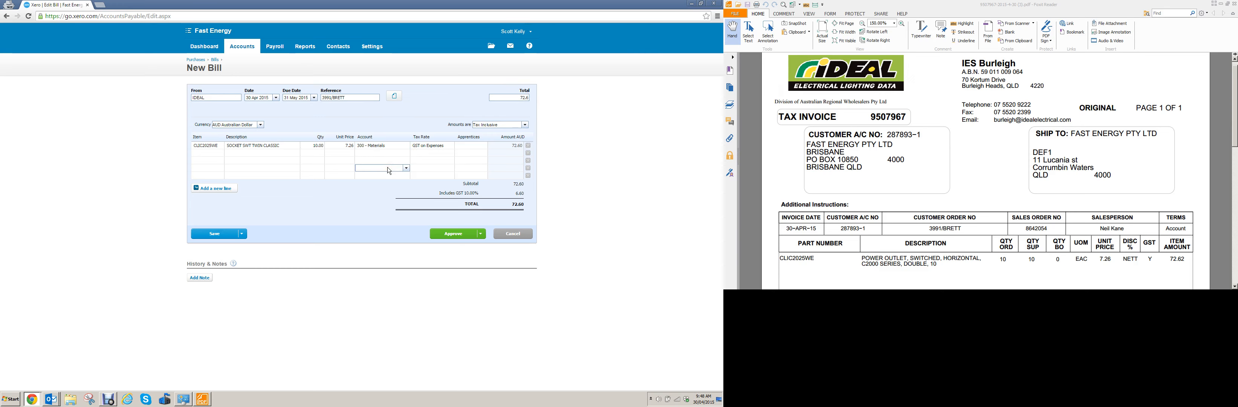
pyautogui.click(243, 236)
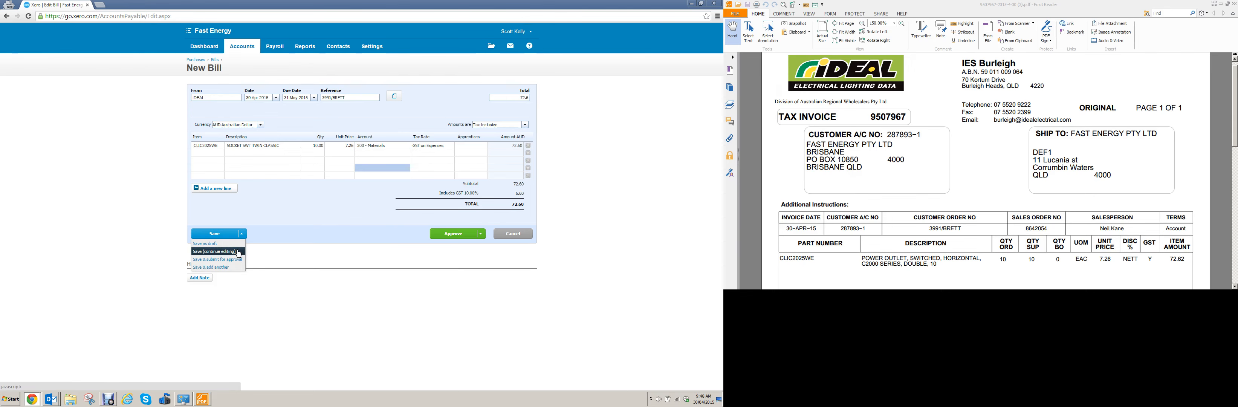
pyautogui.click(238, 252)
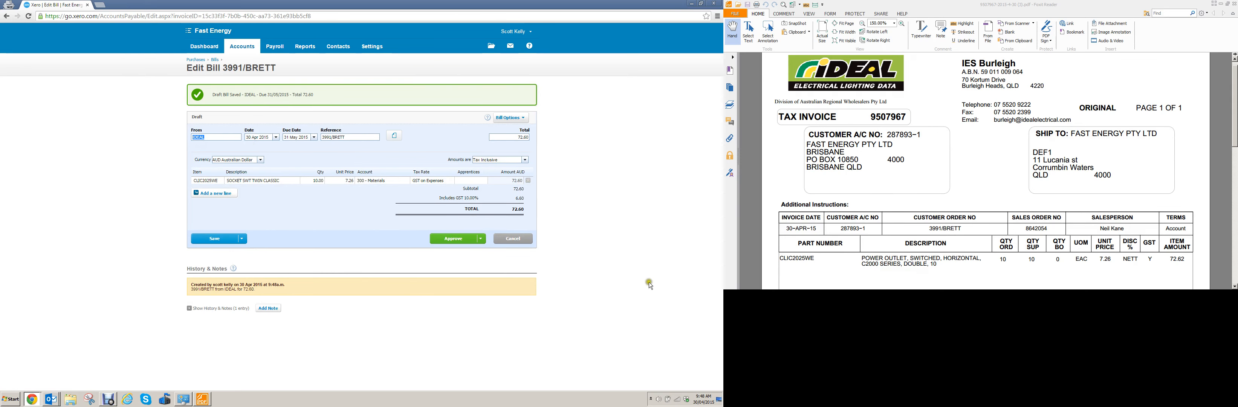
# - Check the saved bill against the invoice and reselect 31 May 2015 as its due date
pyautogui.click(774, 256)
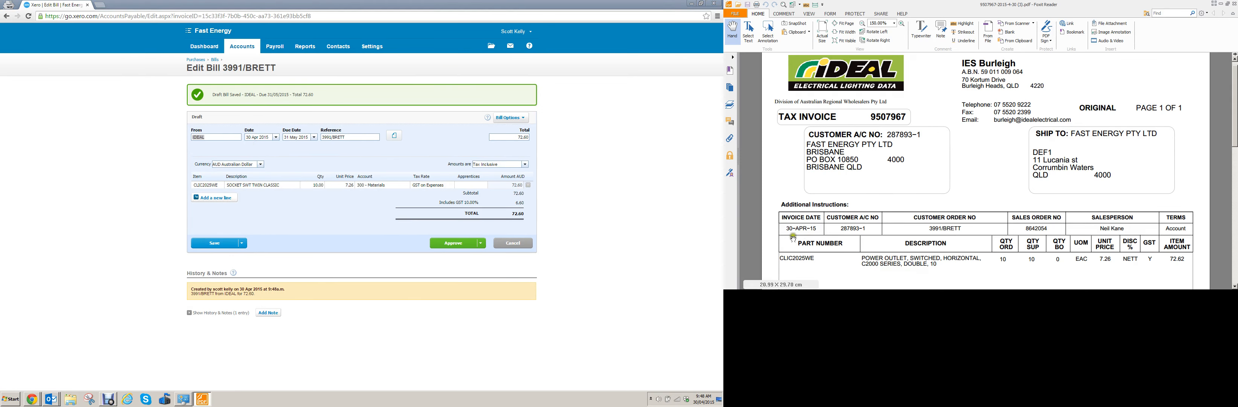
pyautogui.click(435, 177)
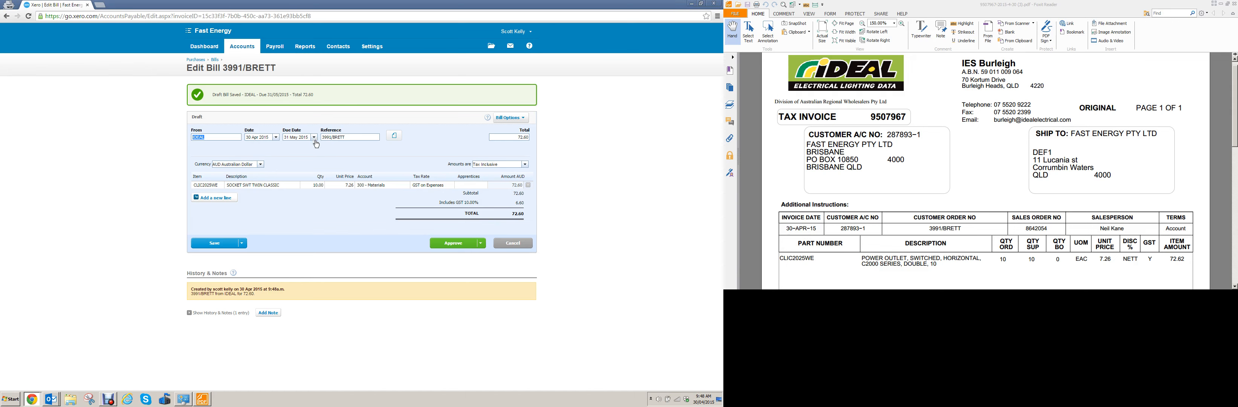
pyautogui.click(315, 139)
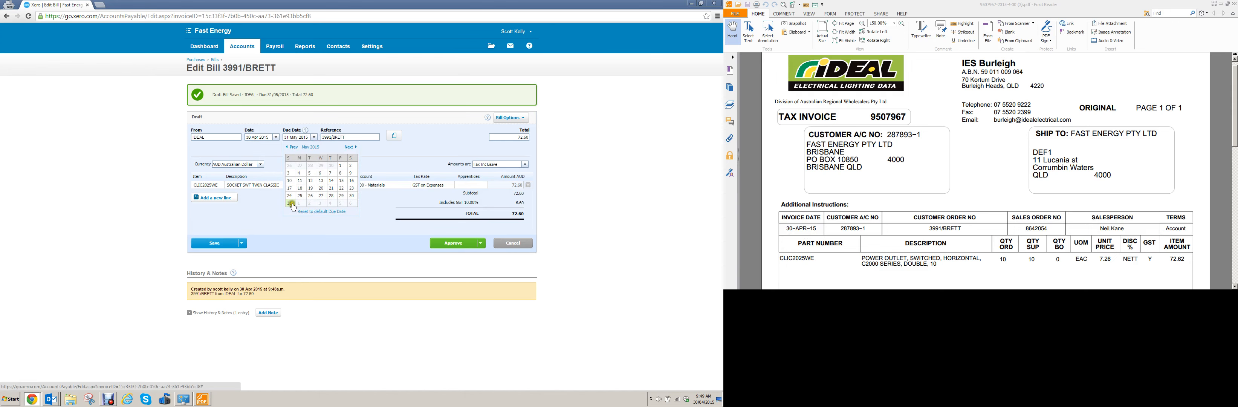
pyautogui.click(290, 204)
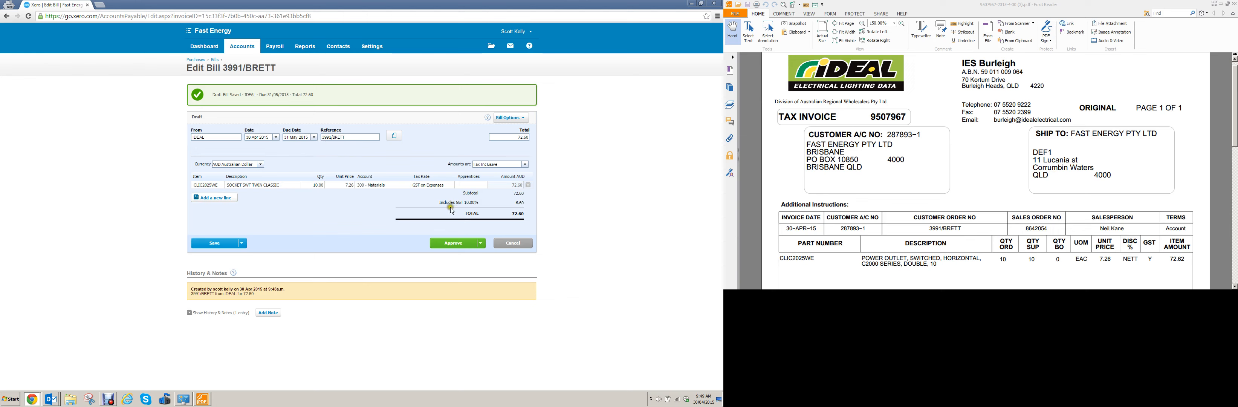
# - Check the bill's reference and the CLIC2025WE item code and description against the supplier invoice
pyautogui.click(932, 233)
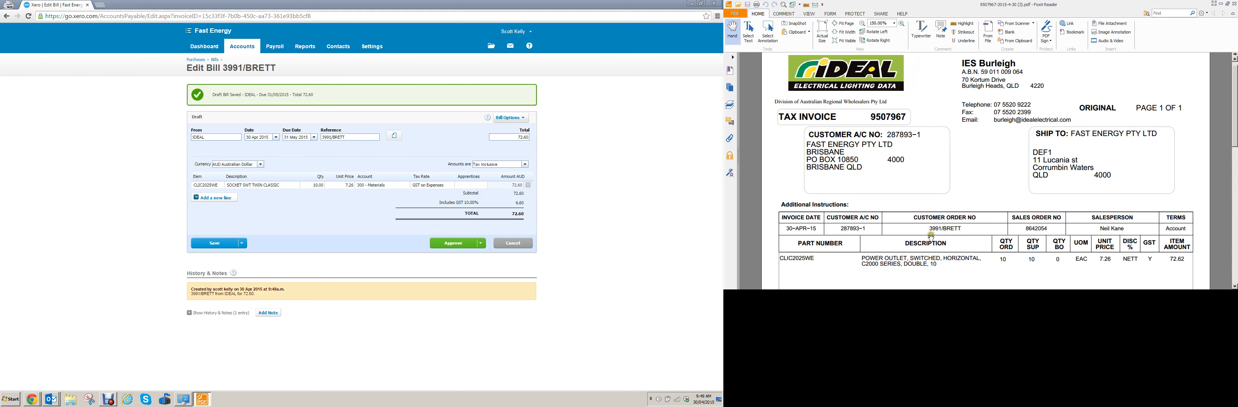
pyautogui.click(632, 203)
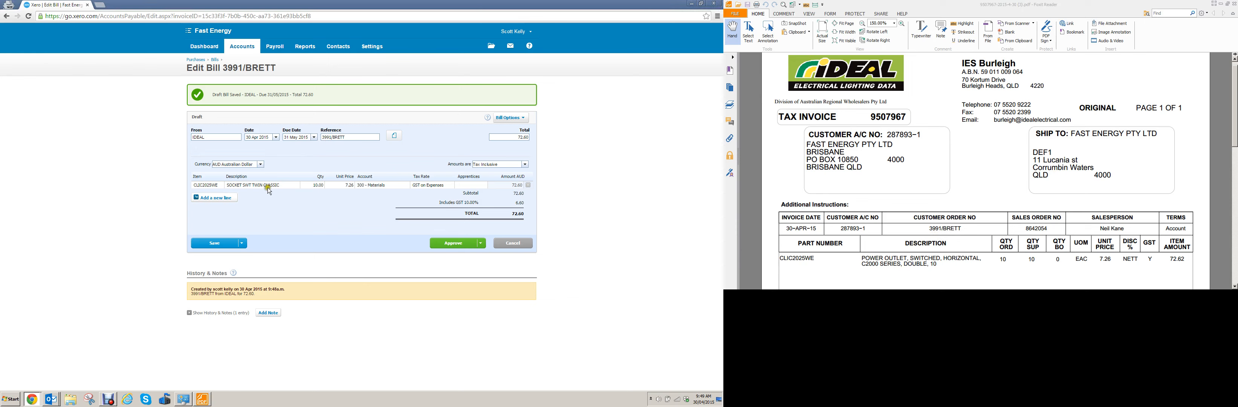
pyautogui.click(199, 189)
pyautogui.click(212, 185)
pyautogui.click(221, 184)
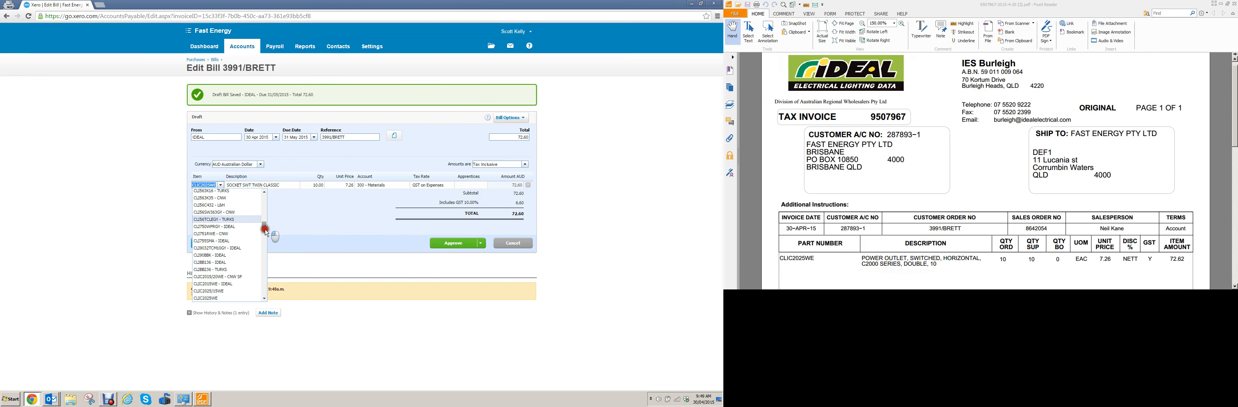
pyautogui.moveTo(265, 229); pyautogui.dragTo(264, 207)
pyautogui.click(285, 186)
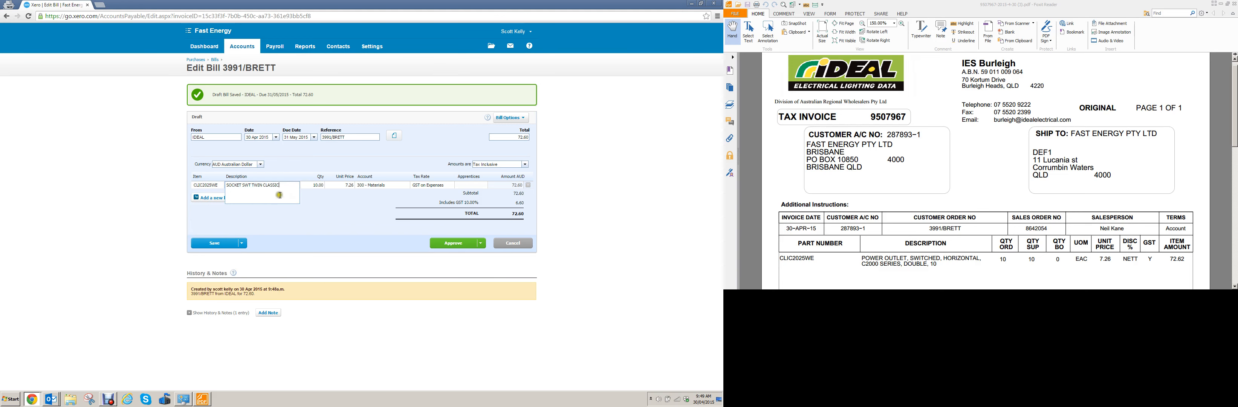
pyautogui.click(308, 187)
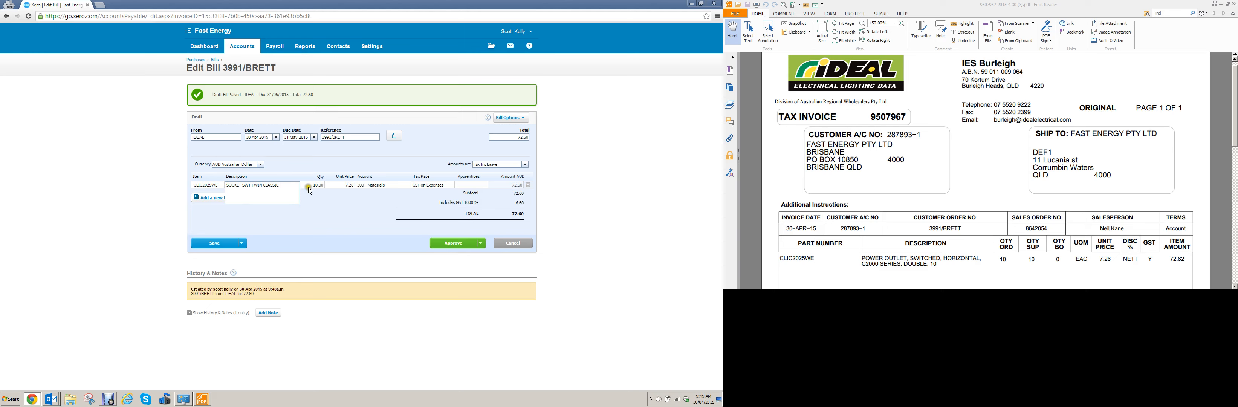
pyautogui.click(220, 187)
pyautogui.click(215, 187)
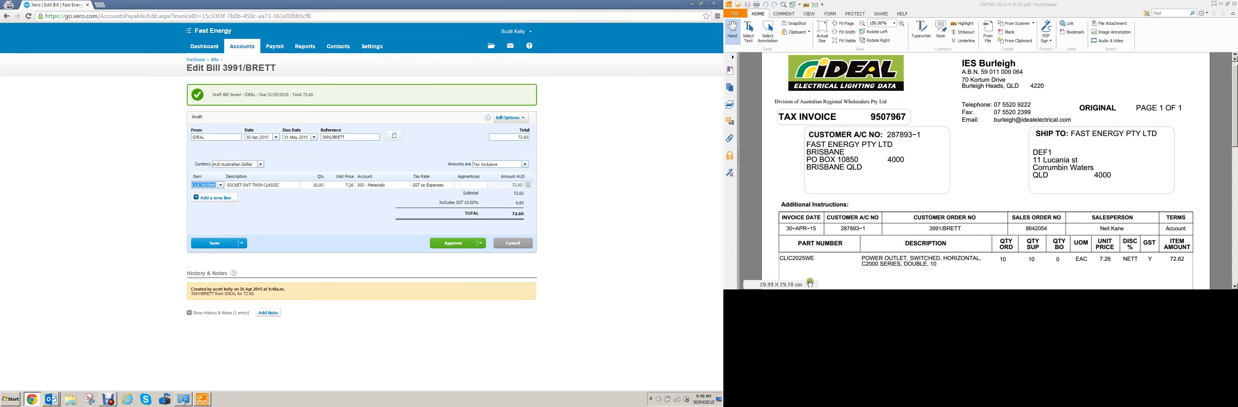
# - Compare the bill line's description, quantity, unit price and GST treatment with the invoice line
pyautogui.click(921, 260)
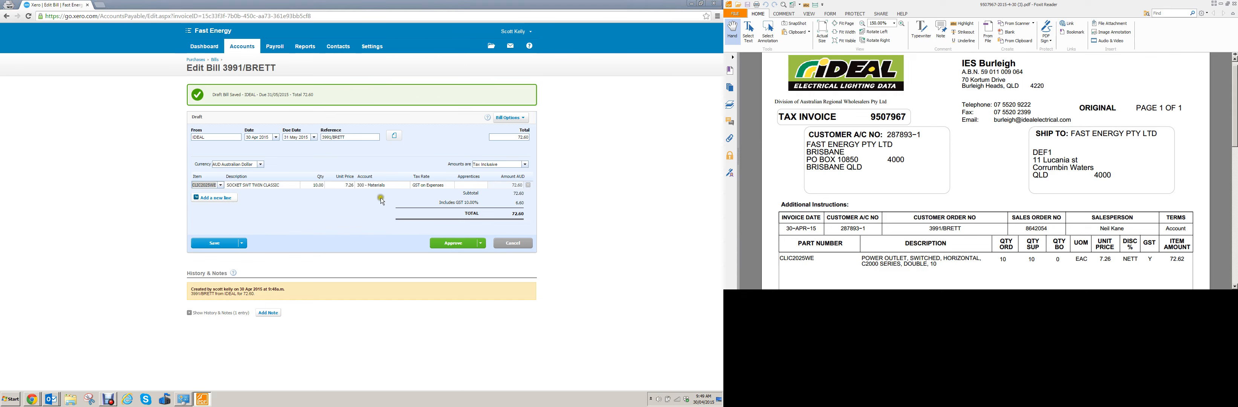
pyautogui.click(274, 189)
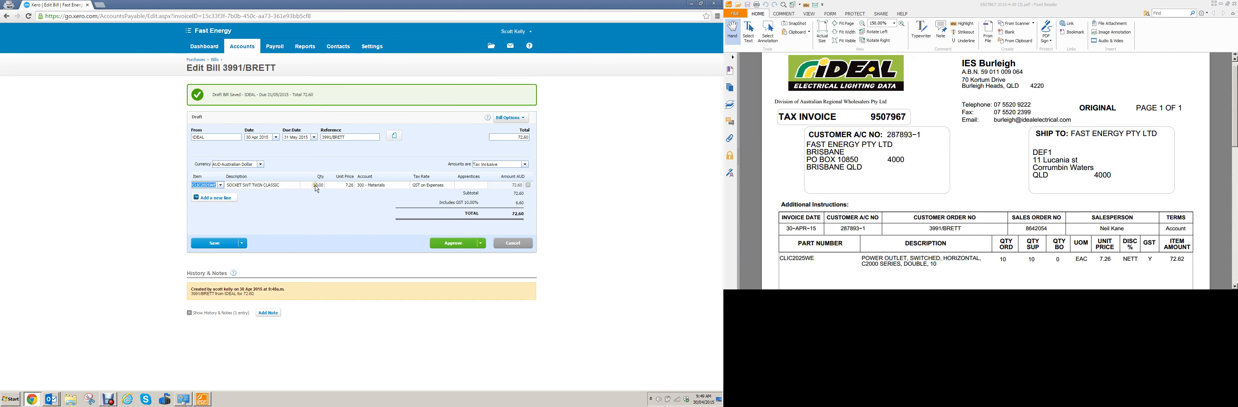
pyautogui.click(344, 187)
pyautogui.click(361, 188)
pyautogui.click(1131, 260)
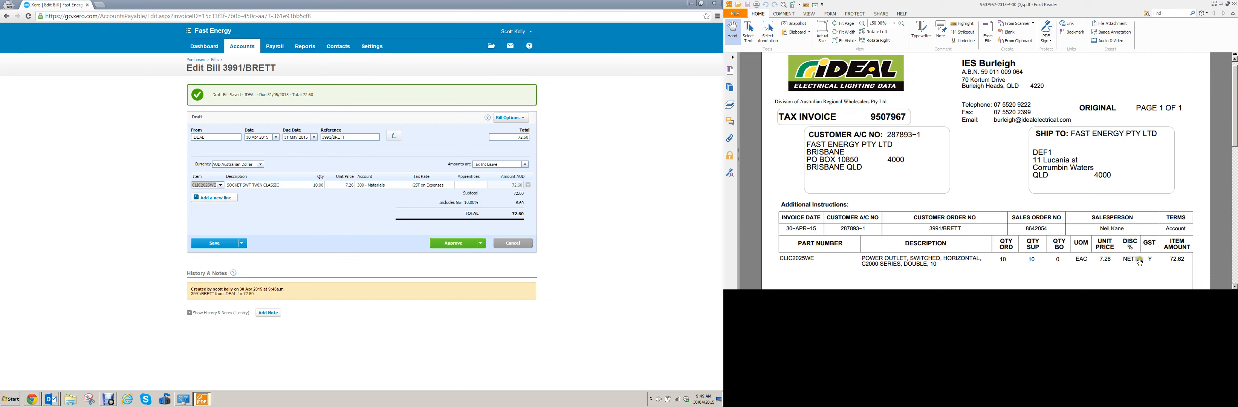
pyautogui.click(1108, 264)
pyautogui.click(469, 213)
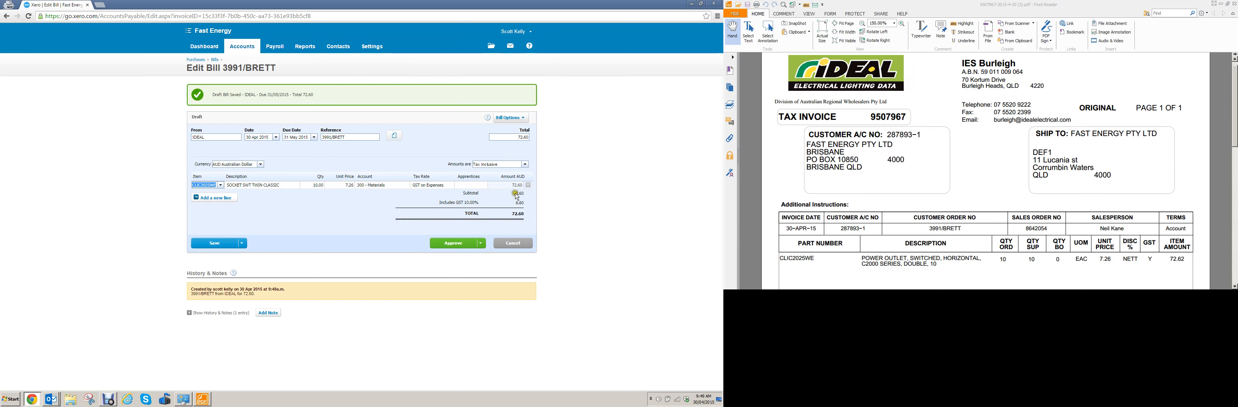
# - Check the totals section of the invoice and set the bill's amounts to Tax Exclusive
pyautogui.click(1168, 123)
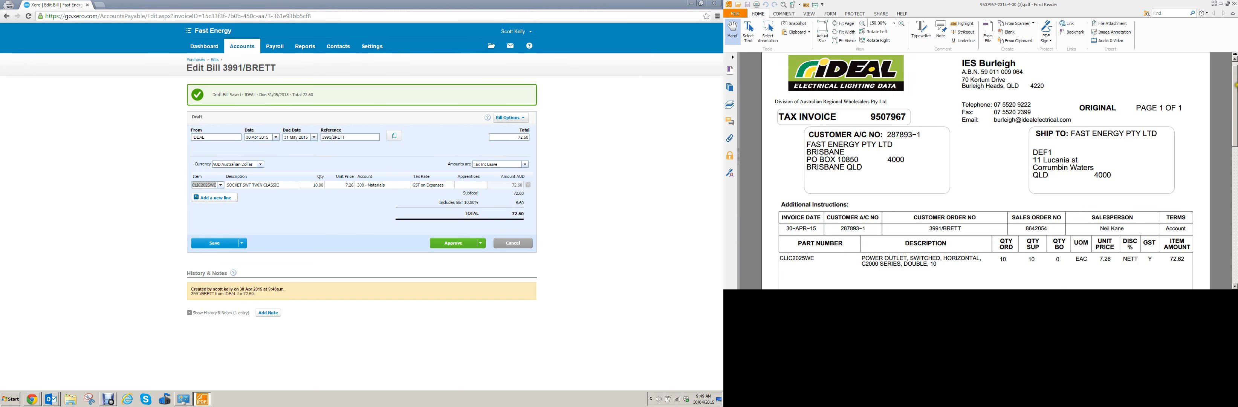
pyautogui.moveTo(1234, 94); pyautogui.dragTo(1234, 141)
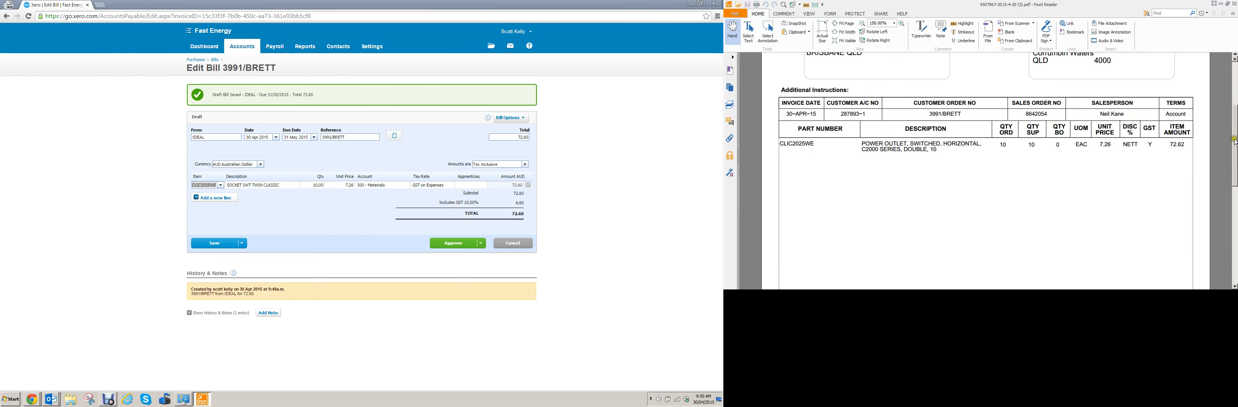
pyautogui.scroll(-6, 1181, 159)
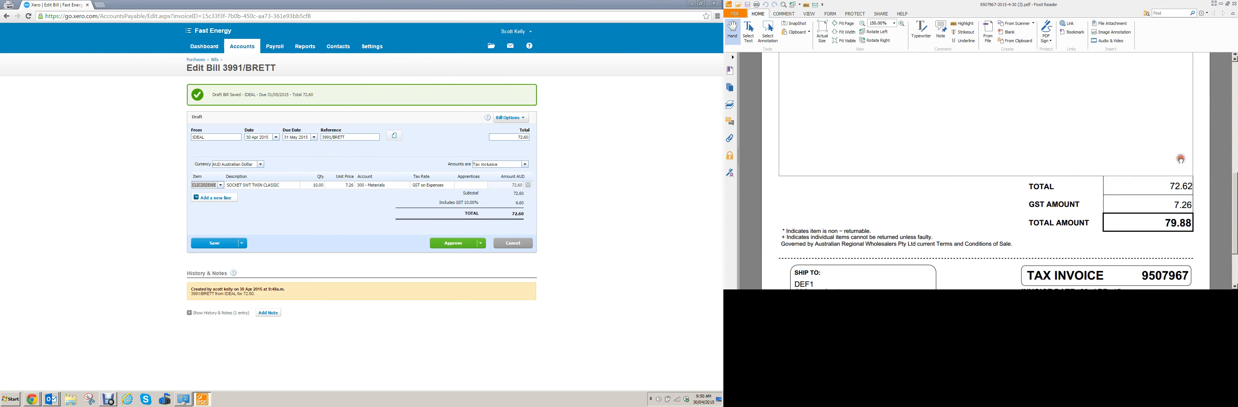
pyautogui.click(509, 210)
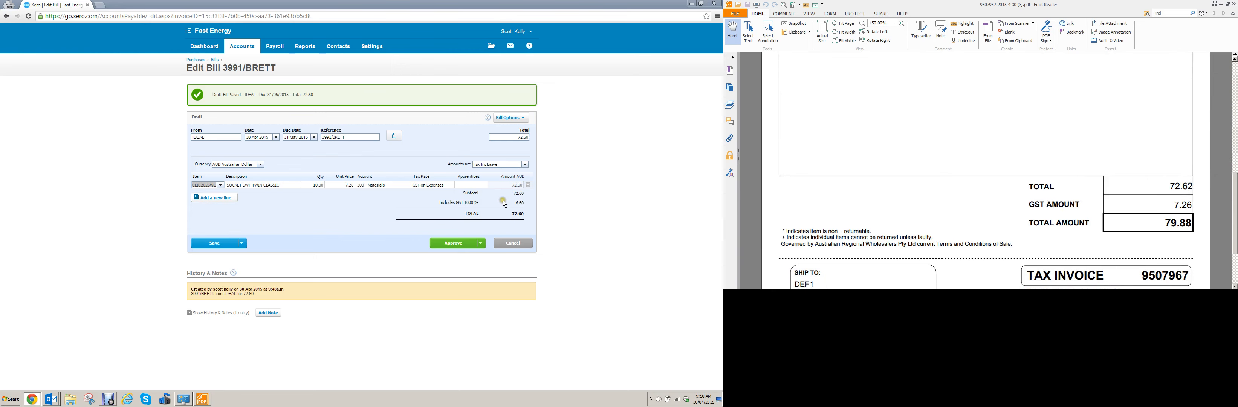
pyautogui.click(525, 163)
pyautogui.click(518, 172)
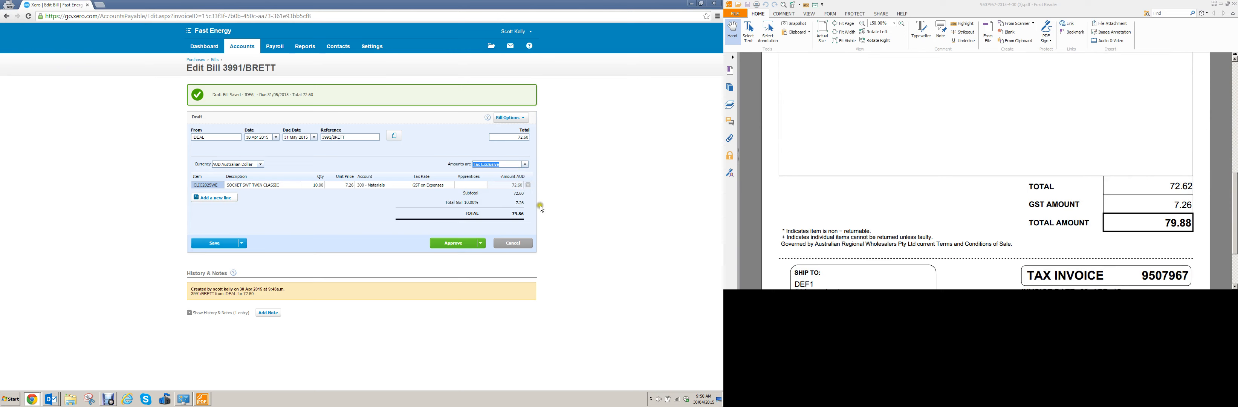
# - Compare the bill's subtotal, GST and total with the invoice and save the bill with the option to continue editing
pyautogui.click(1205, 226)
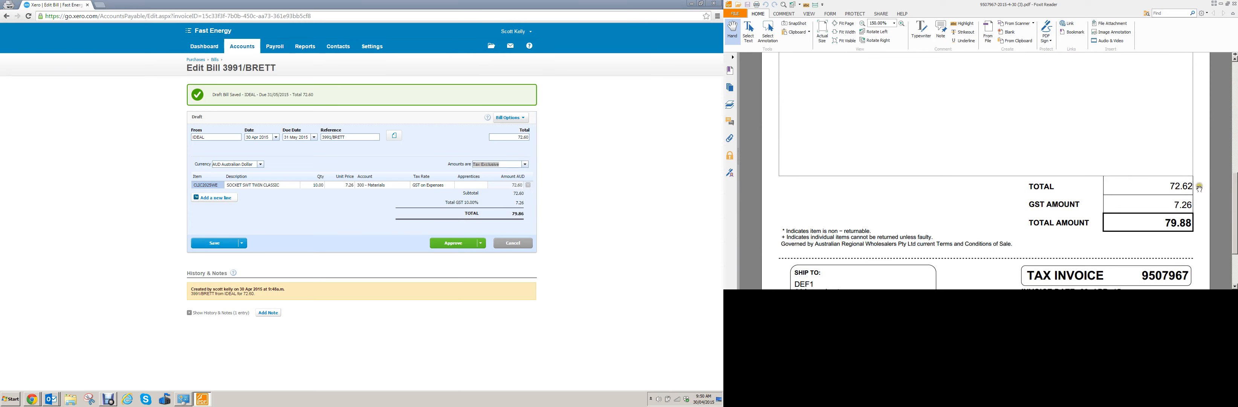
pyautogui.scroll(5, 1199, 189)
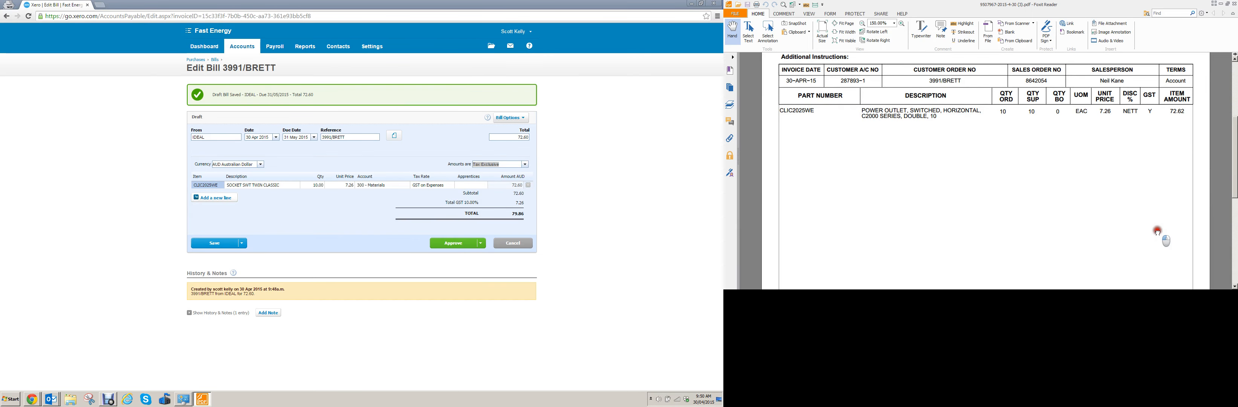
pyautogui.scroll(-5, 1158, 233)
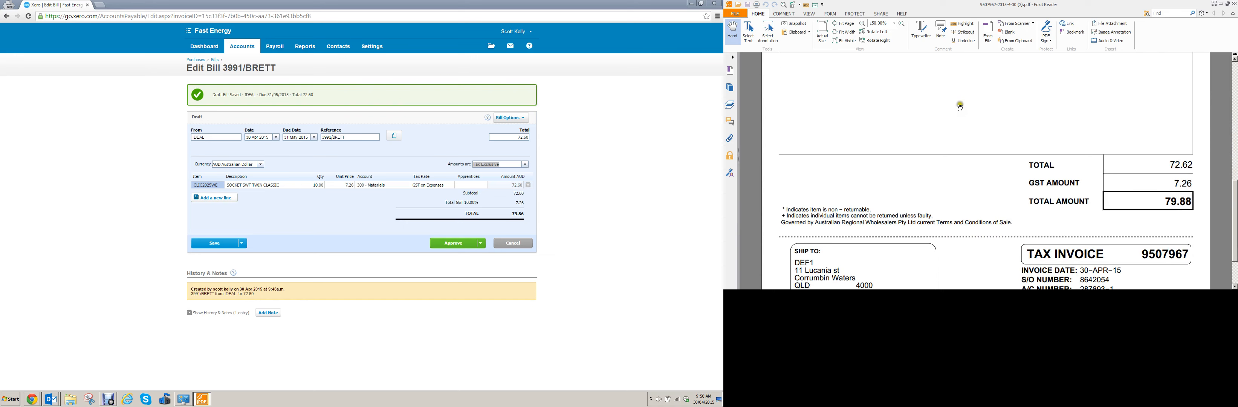
pyautogui.click(520, 219)
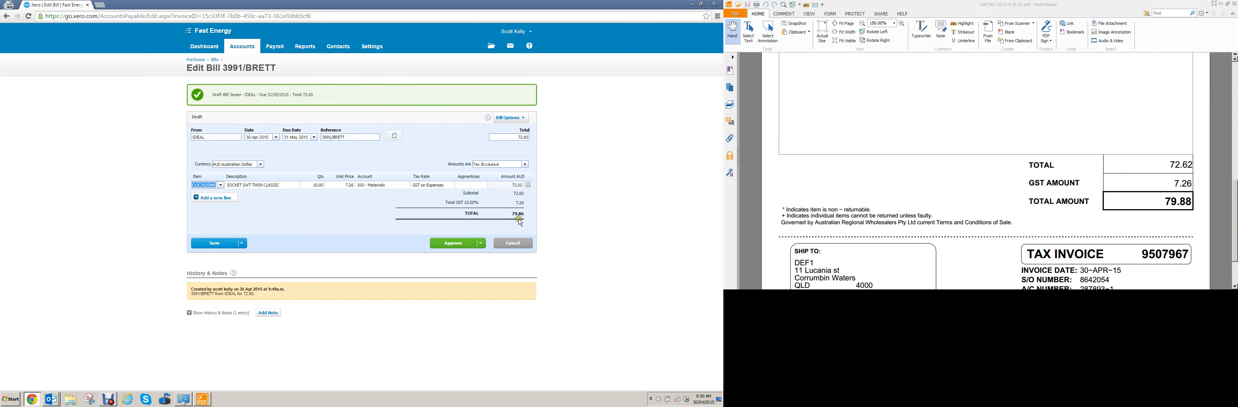
pyautogui.click(1200, 226)
pyautogui.scroll(2, 1197, 229)
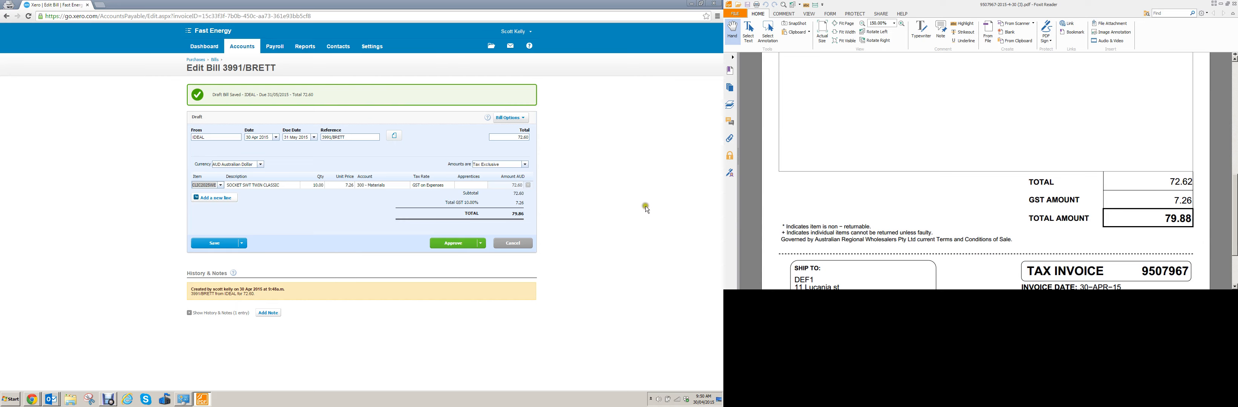
pyautogui.click(525, 215)
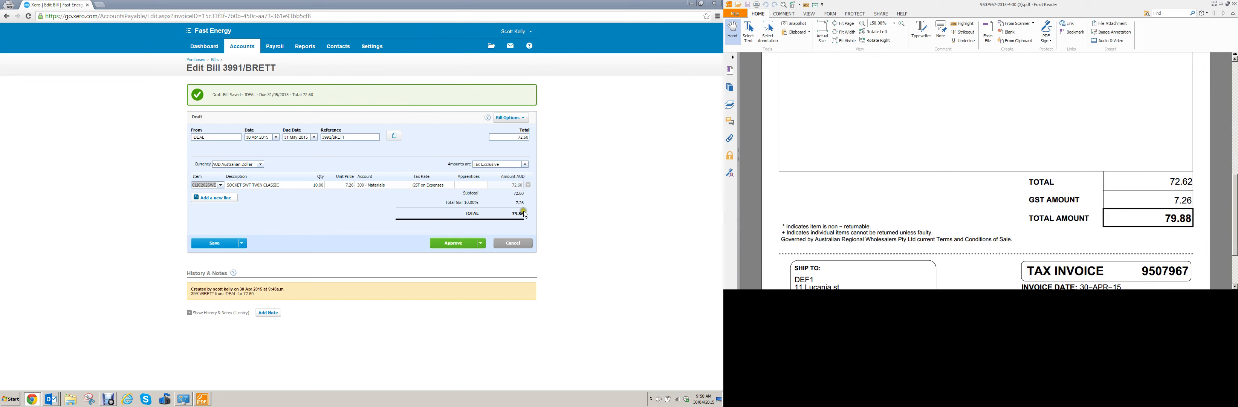
pyautogui.click(243, 245)
pyautogui.click(227, 255)
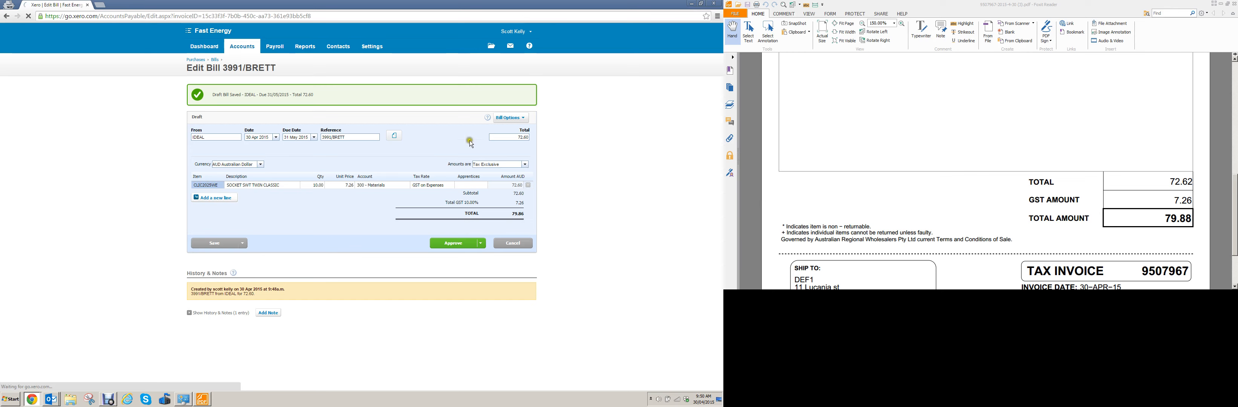
# - Set the bill's total to the invoiced 79.88 and save the draft, keeping it open for editing
pyautogui.click(503, 139)
pyautogui.click(532, 138)
pyautogui.moveTo(532, 137); pyautogui.dragTo(541, 137)
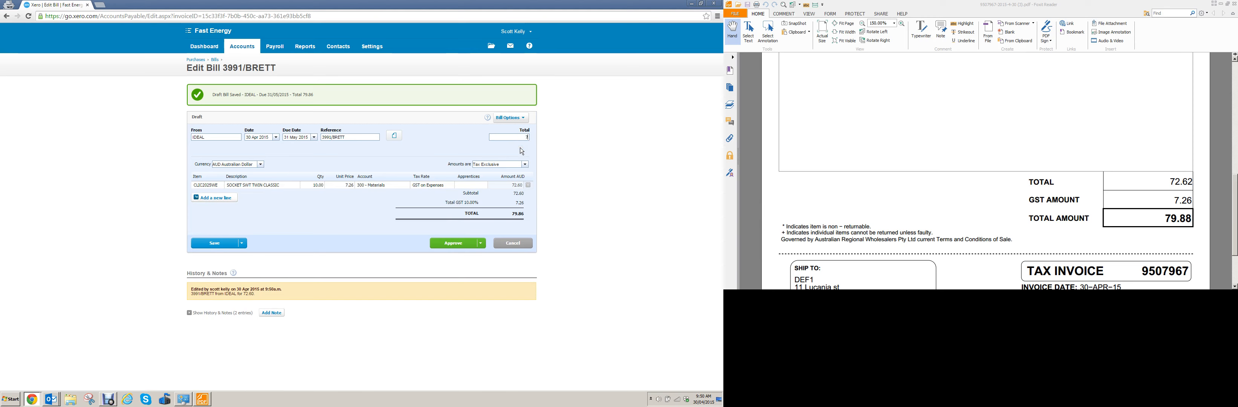
pyautogui.write('79.88')
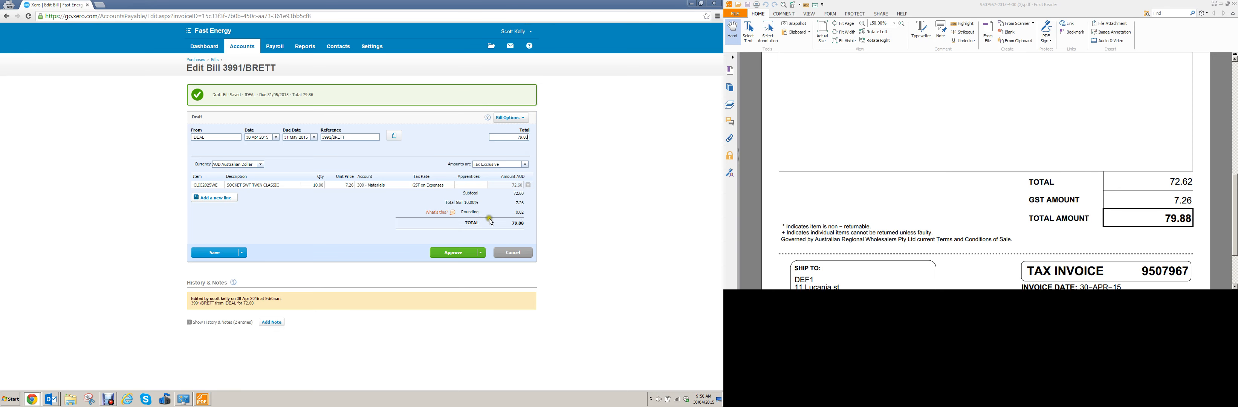
pyautogui.click(243, 253)
pyautogui.click(242, 264)
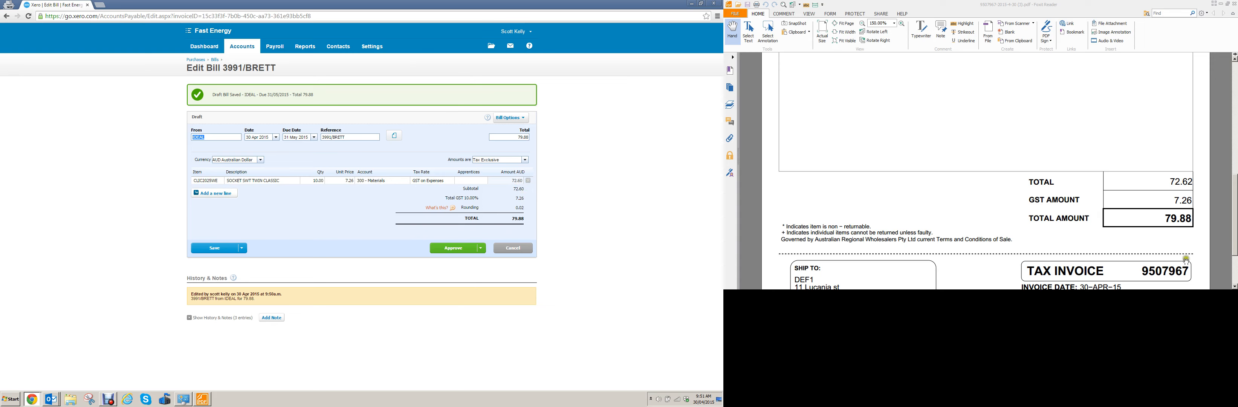
# - Check the saved total against the invoice's total amount and approve the bill
pyautogui.click(1200, 226)
pyautogui.click(273, 257)
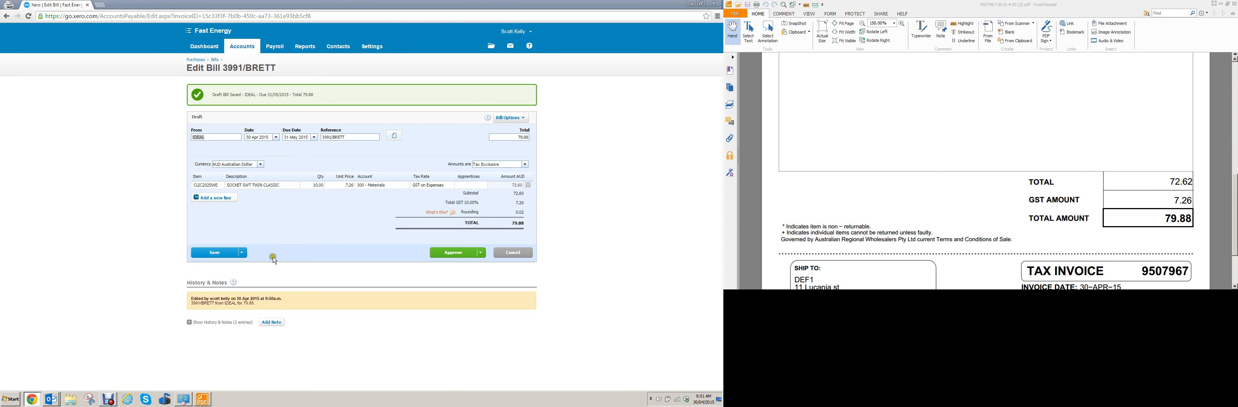
pyautogui.click(449, 255)
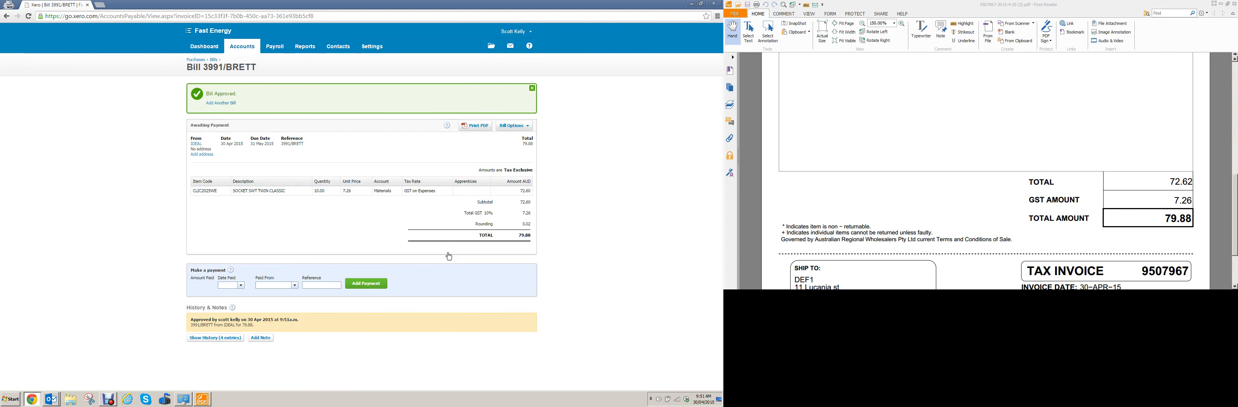
pyautogui.click(462, 260)
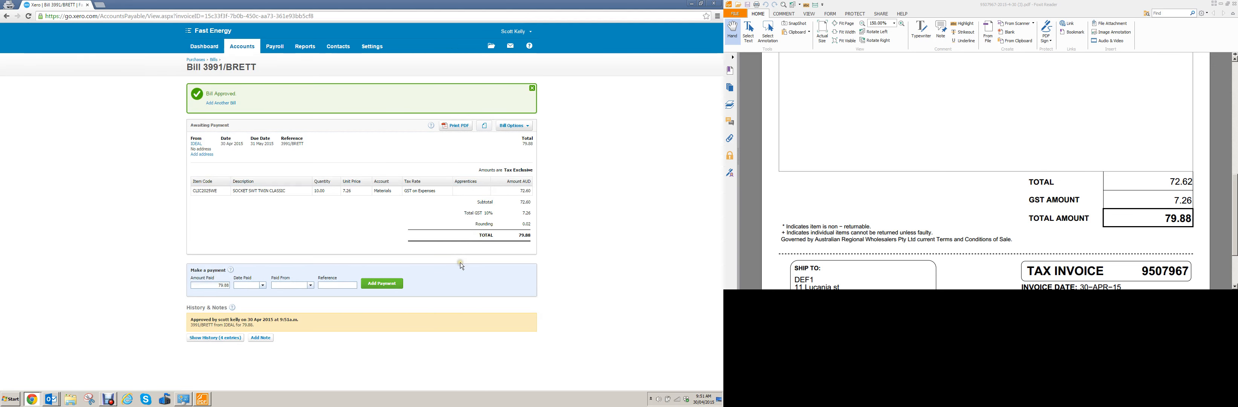